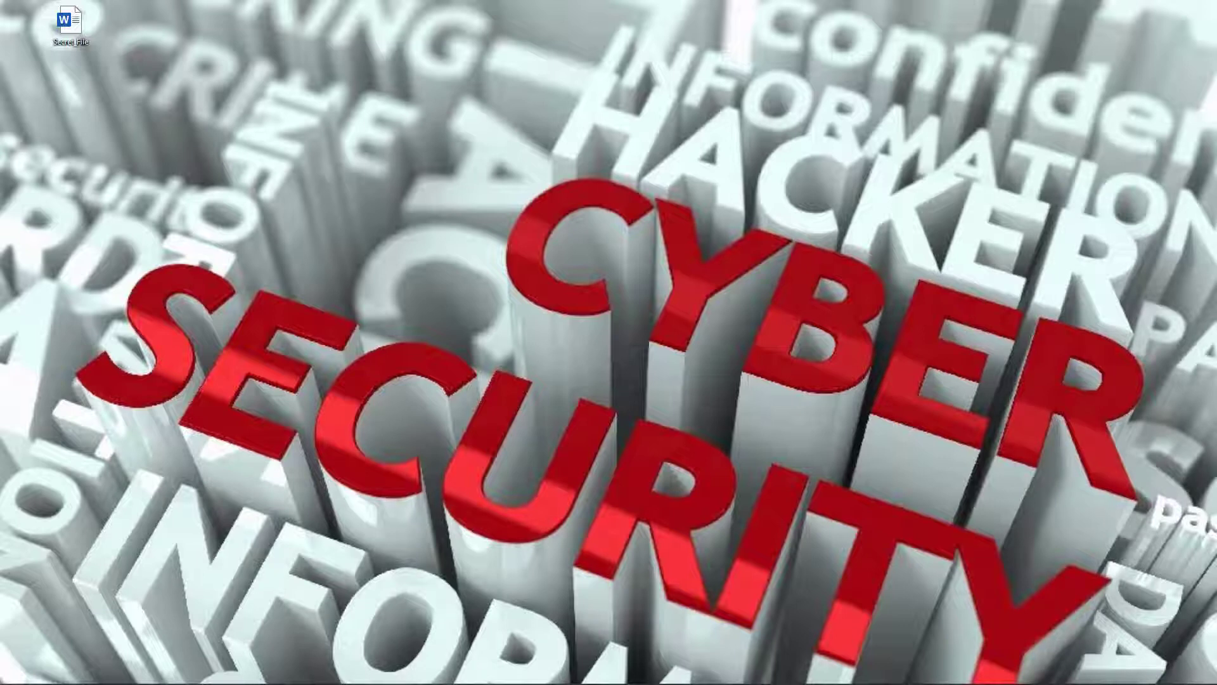
# - Open Secret_File from the desktop, dismiss the Office notice, and show its File > Info page
pyautogui.doubleClick(73, 29)
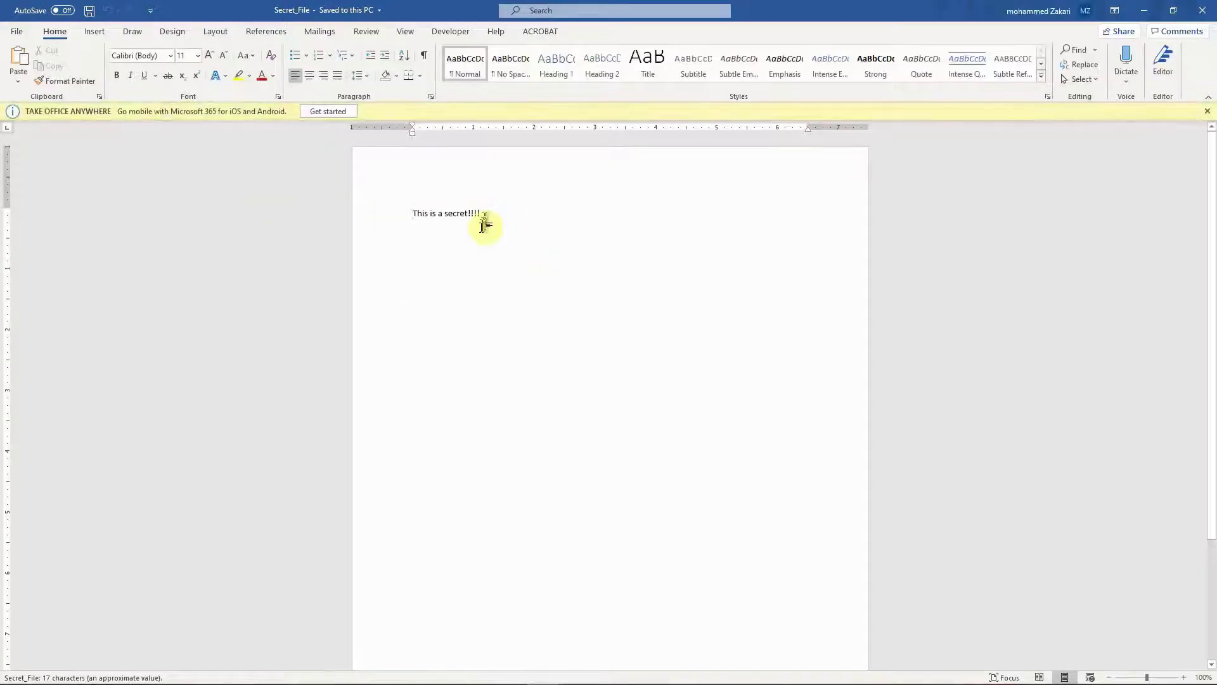
pyautogui.click(1207, 111)
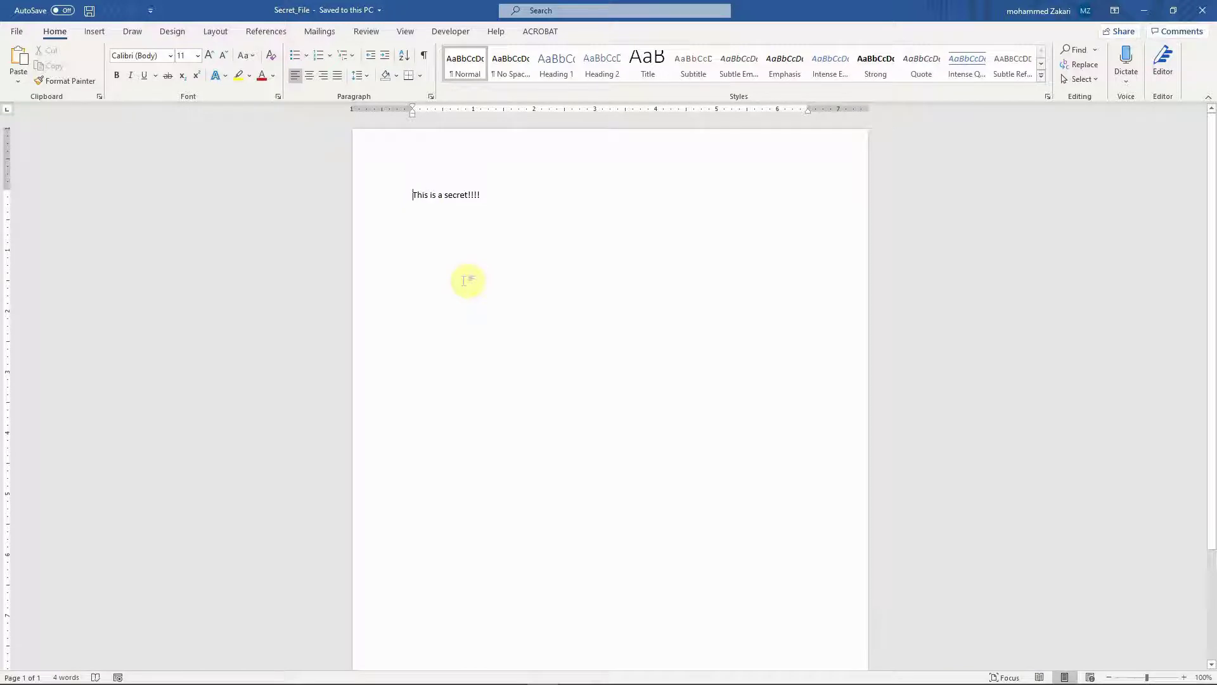
pyautogui.click(11, 36)
pyautogui.click(30, 164)
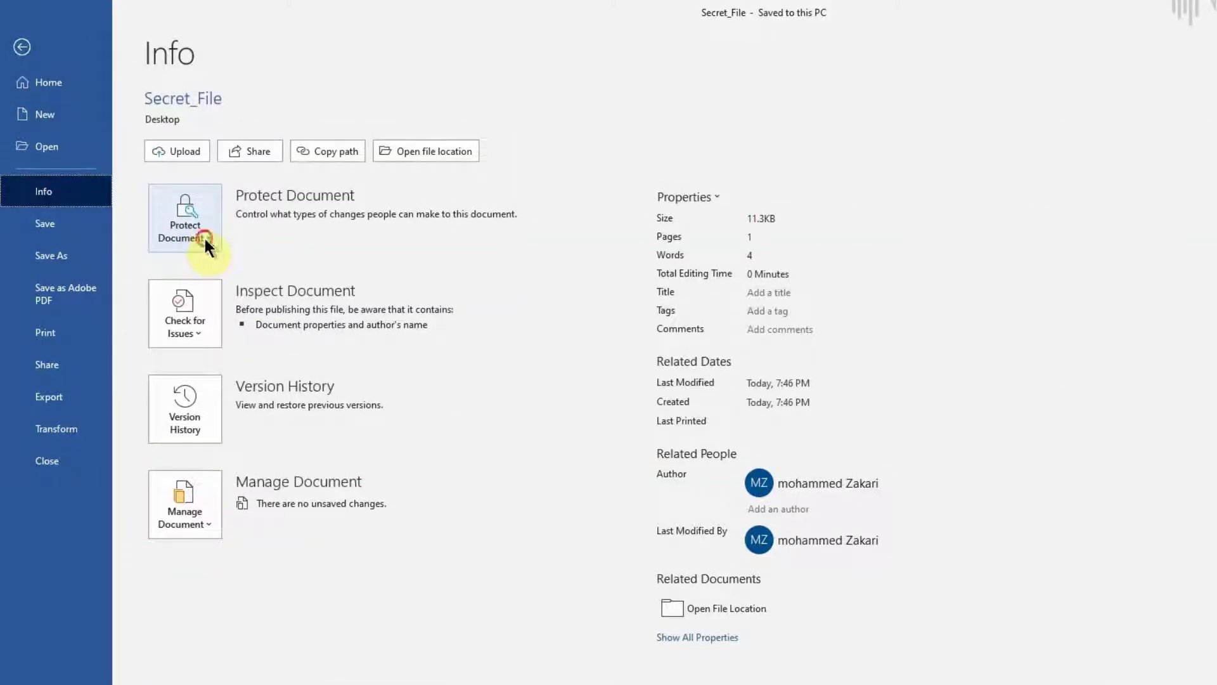
# - Choose Protect Document > Encrypt with Password and enter the password and a confirmation
pyautogui.click(205, 246)
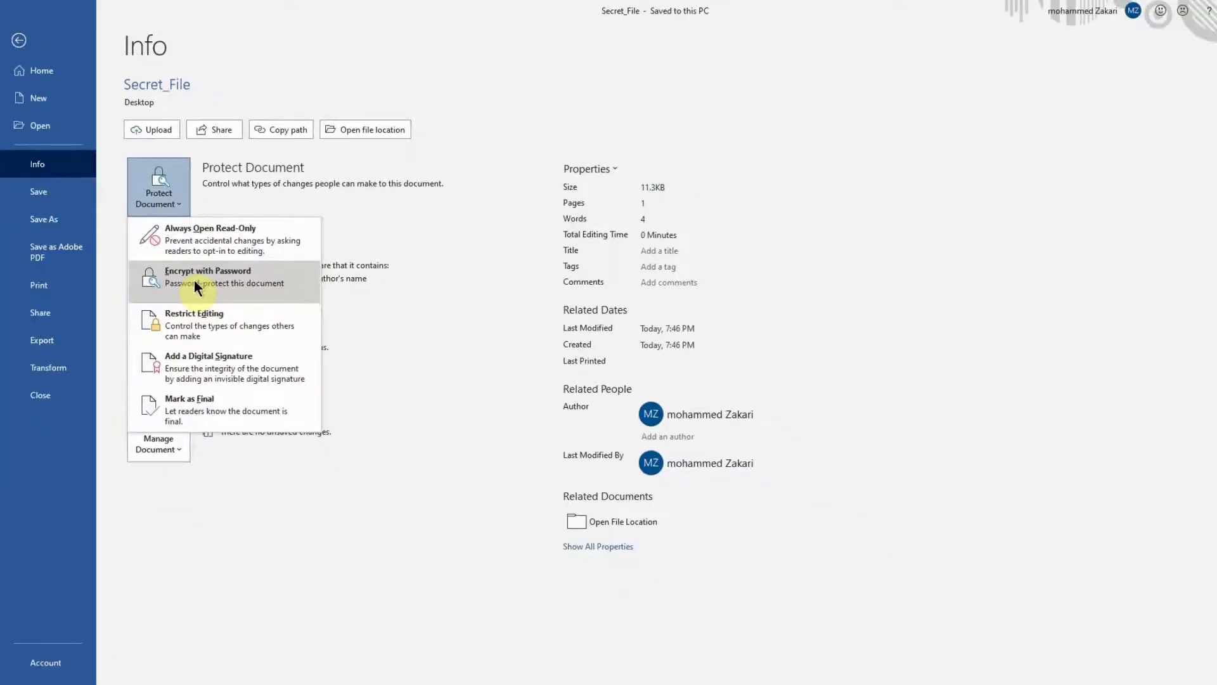
pyautogui.click(194, 280)
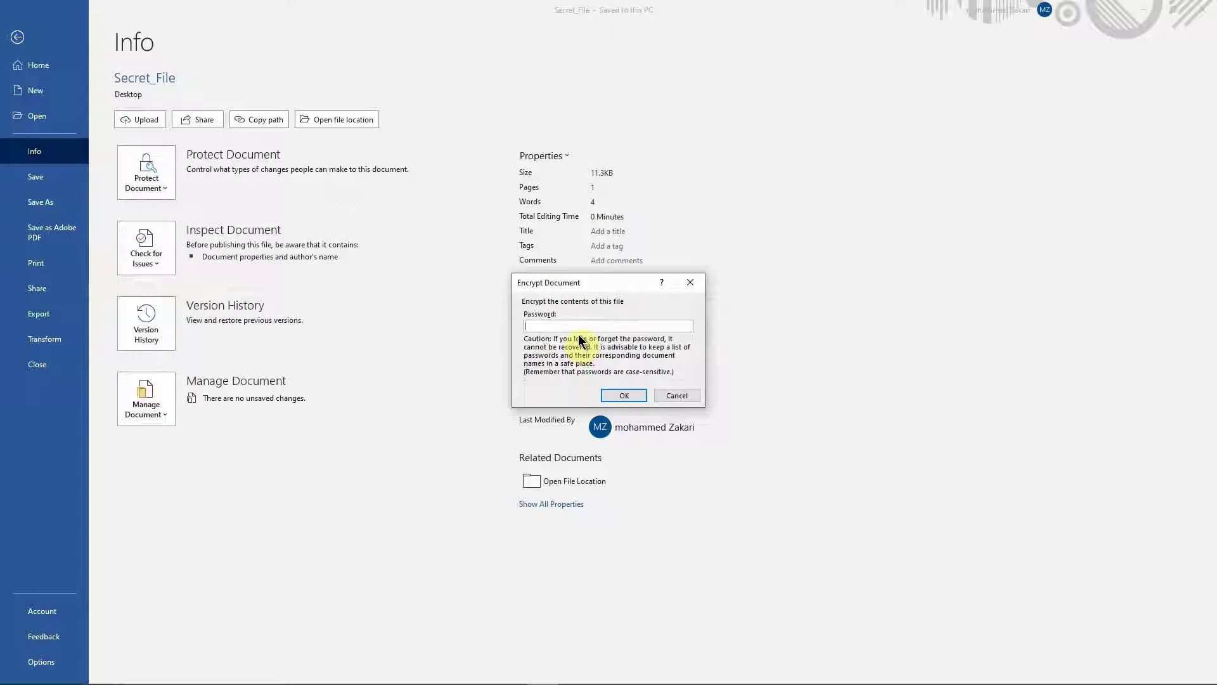
pyautogui.write('123456')
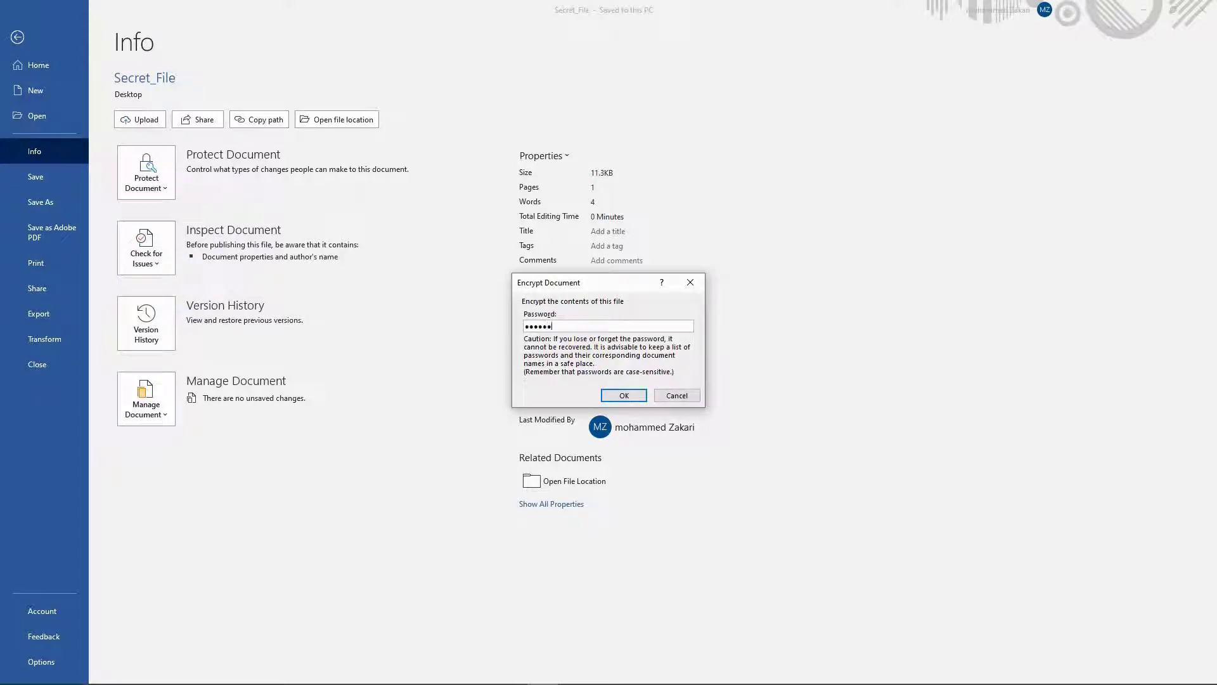
pyautogui.write('789')
pyautogui.click(622, 395)
pyautogui.write('123')
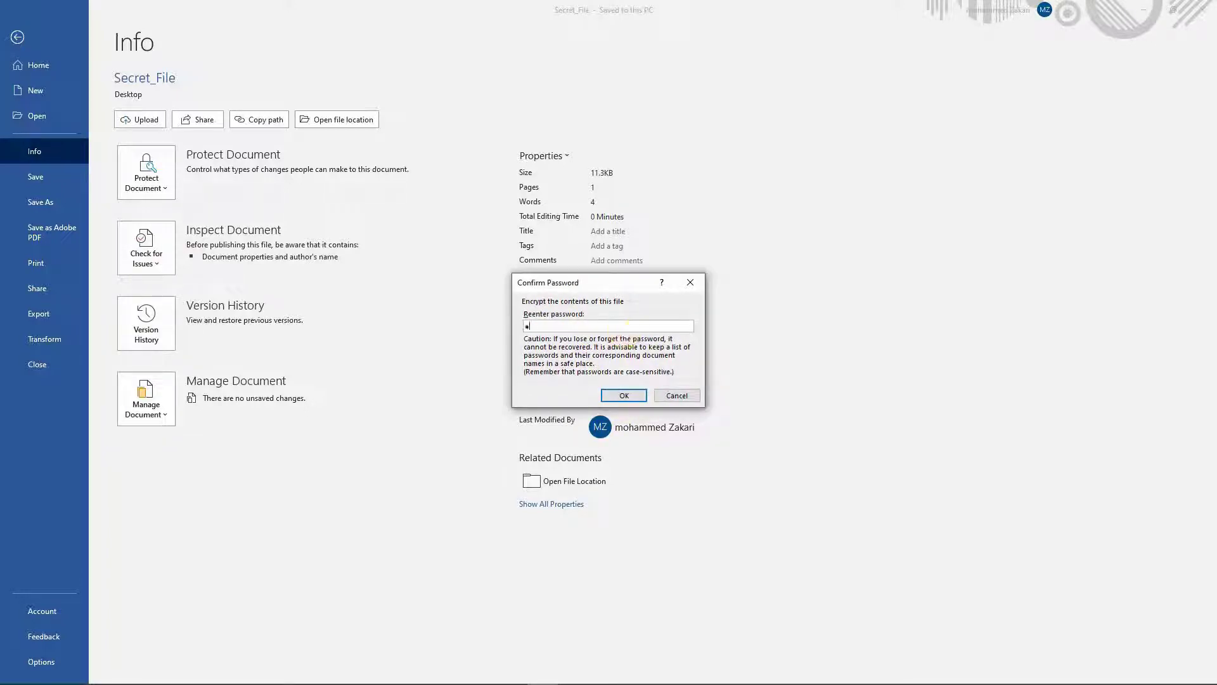
pyautogui.write('4567890')
pyautogui.click(623, 395)
# - Dismiss the mismatch warning and retype a matching confirmation password to apply encryption
pyautogui.click(613, 378)
pyautogui.moveTo(577, 326); pyautogui.dragTo(455, 327)
pyautogui.write('1234')
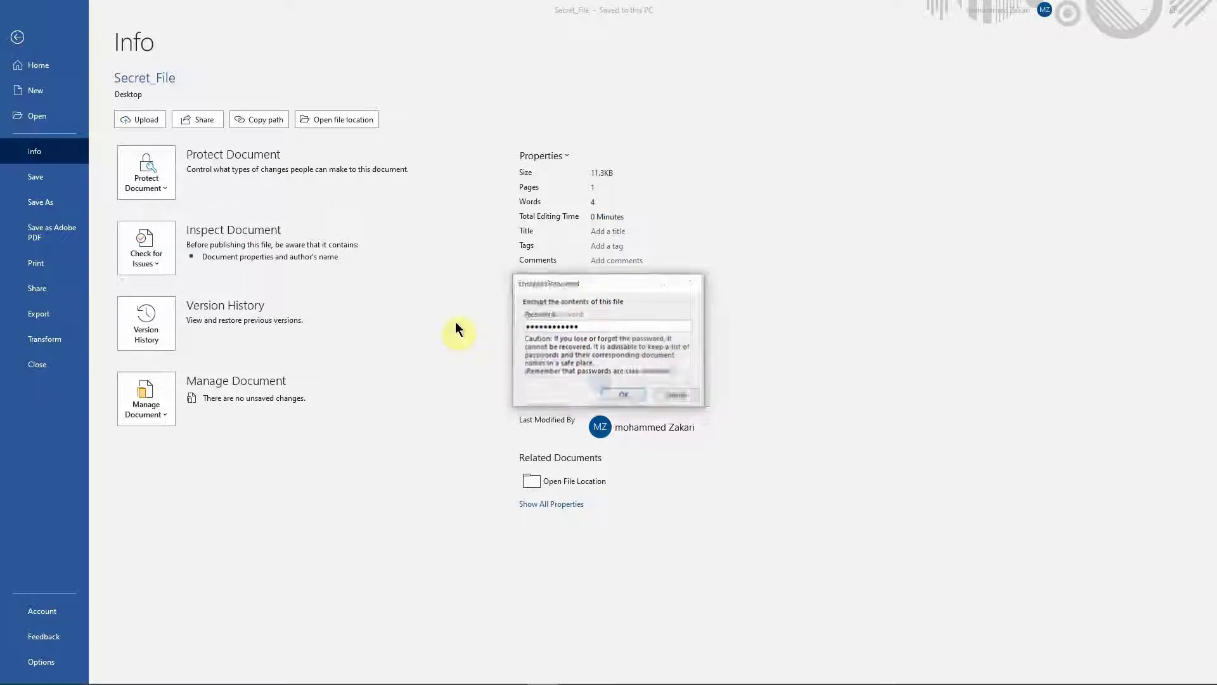
pyautogui.press('Return')
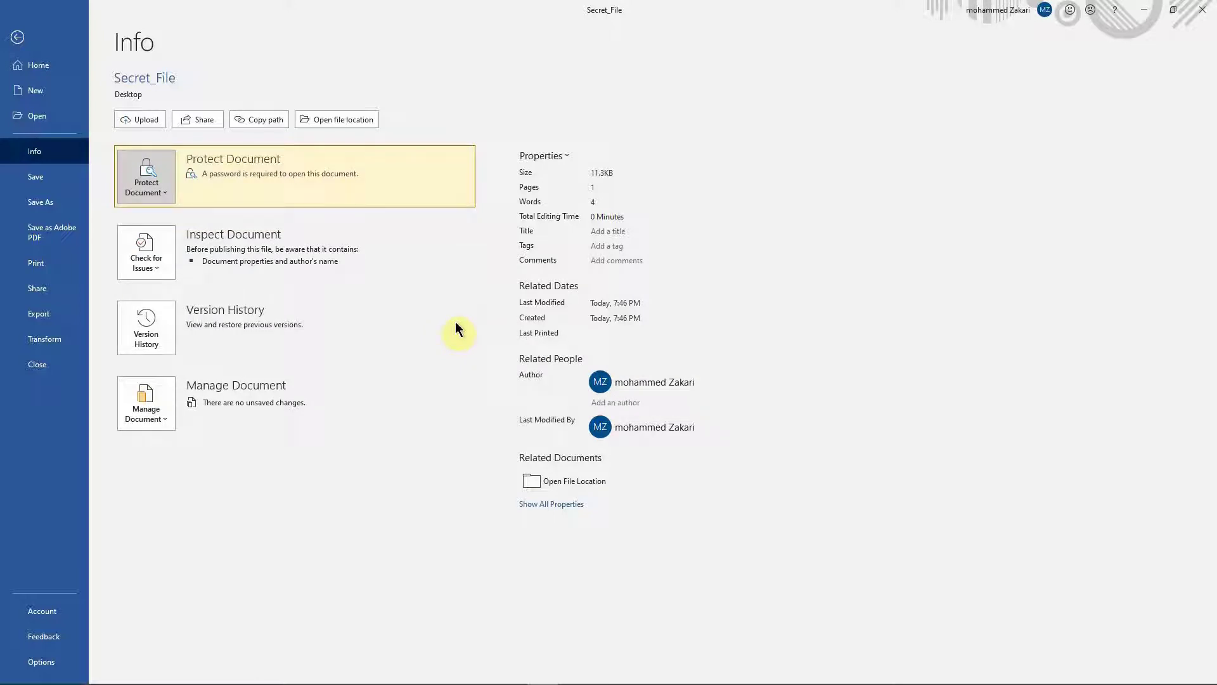
# - Save Secret_File when closing Word, then reopen it by entering its password
pyautogui.click(17, 37)
pyautogui.click(1202, 10)
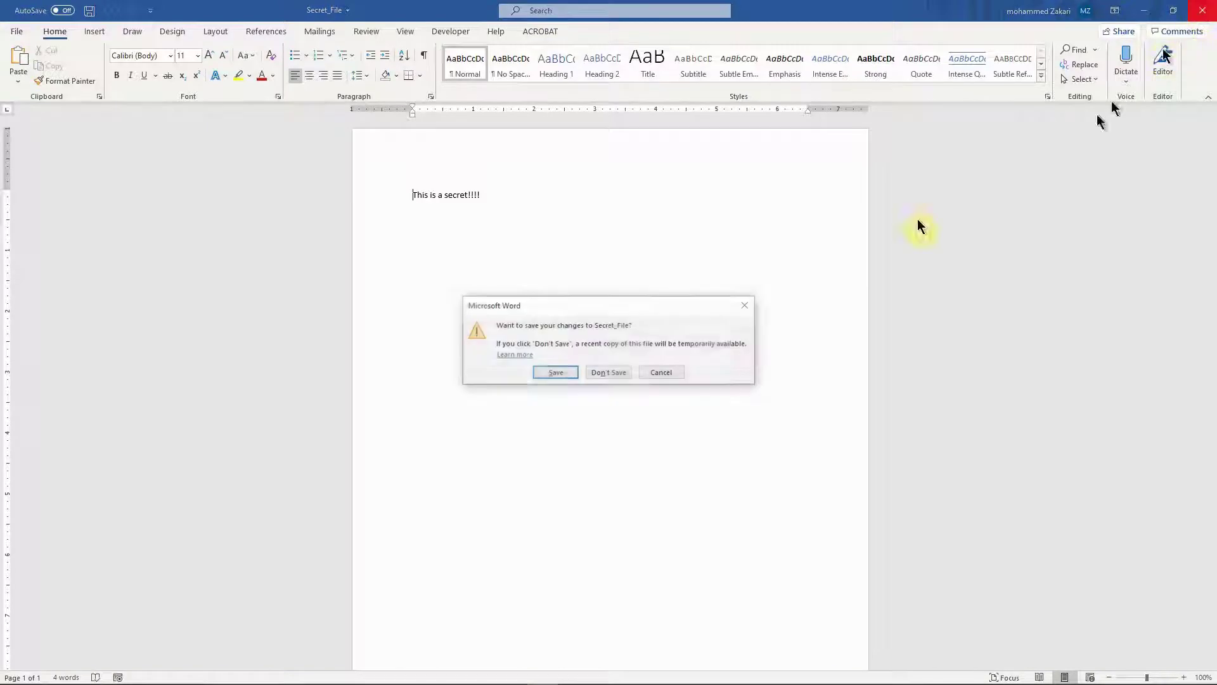
pyautogui.click(569, 372)
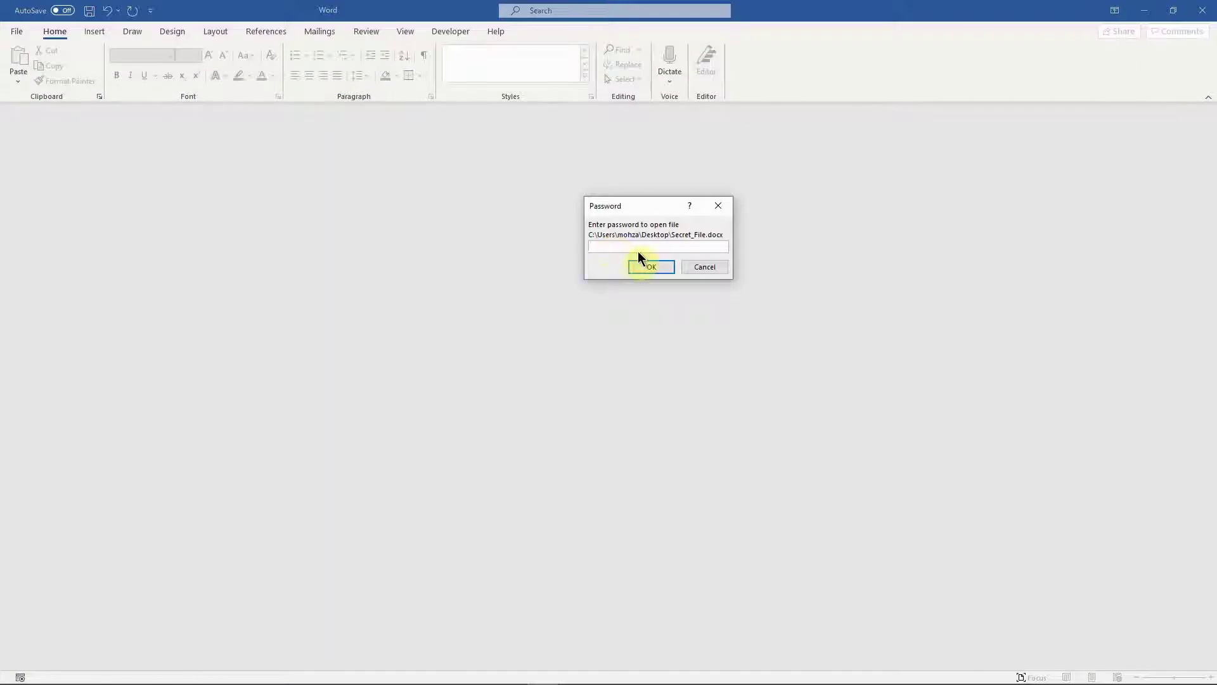
pyautogui.write('123')
pyautogui.press('Return')
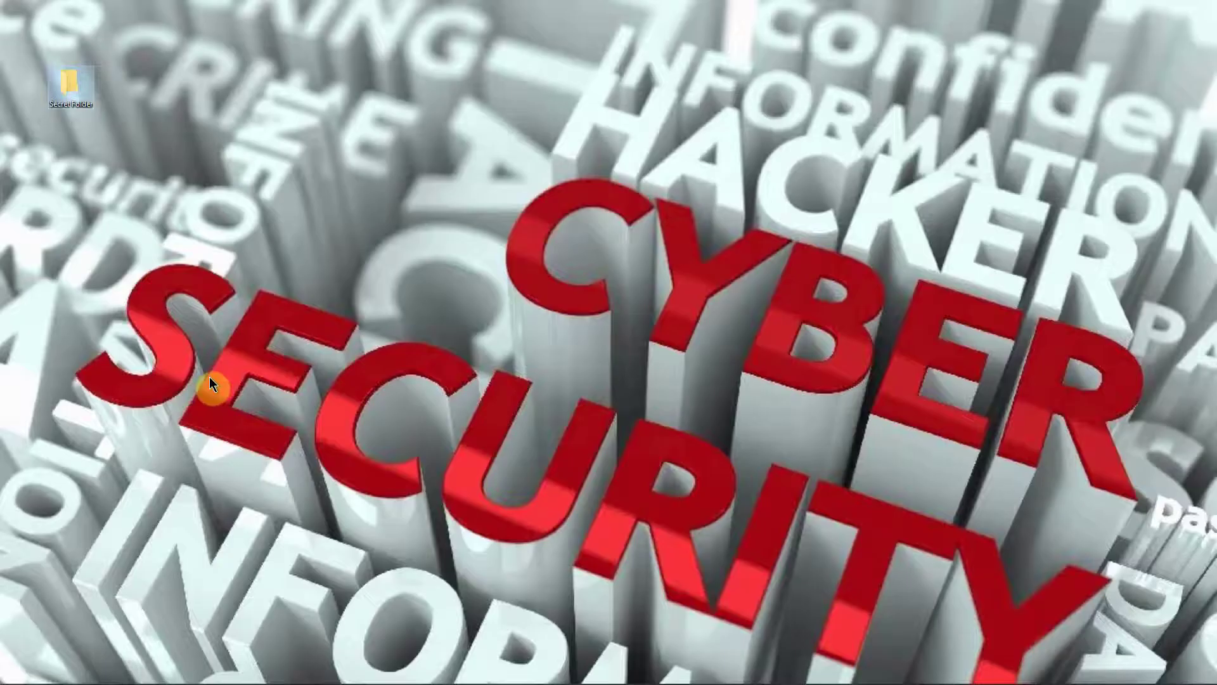
# - Deselect the Secret Folder icon on the desktop
pyautogui.click(209, 377)
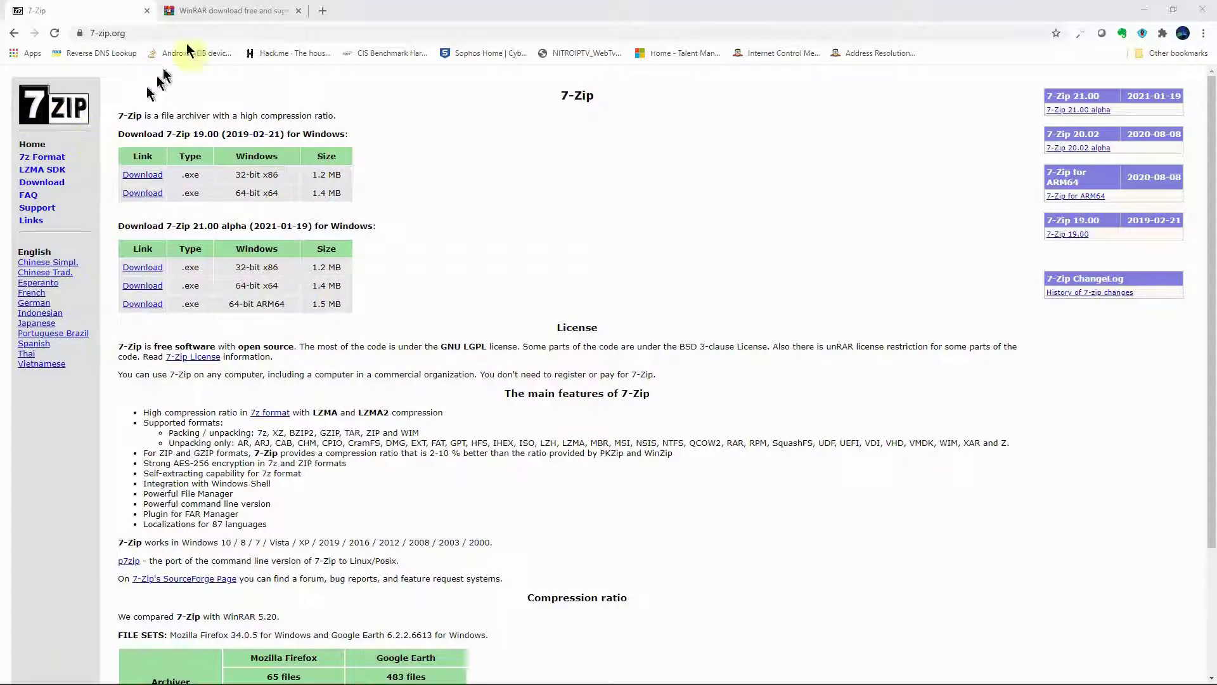
# - Compare the WinRAR and 7-Zip download pages, marking the 7-Zip x86 and x64 entries
pyautogui.click(225, 11)
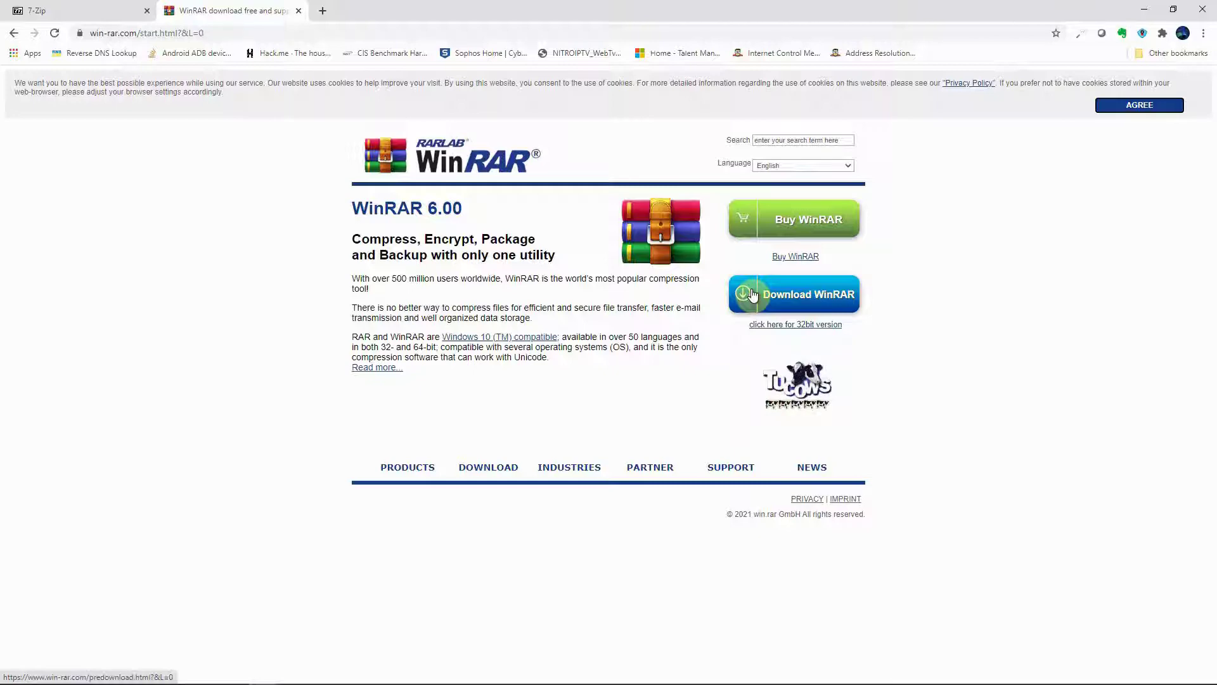
pyautogui.click(62, 14)
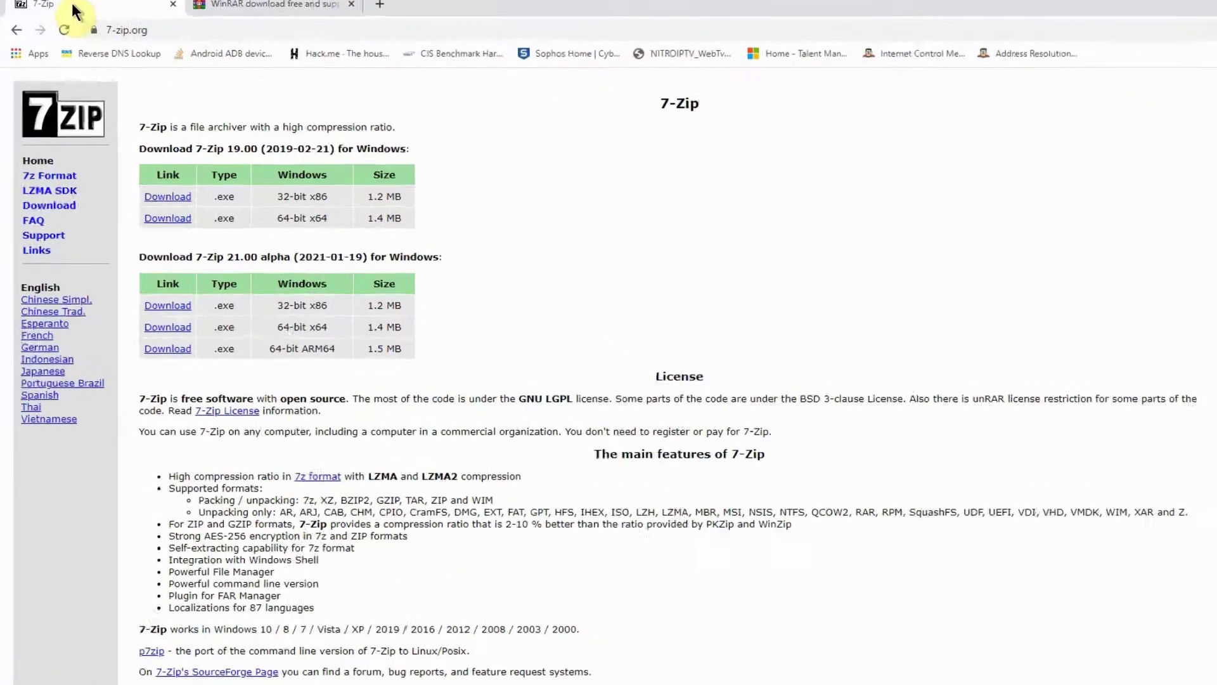
pyautogui.moveTo(197, 28); pyautogui.dragTo(115, 24)
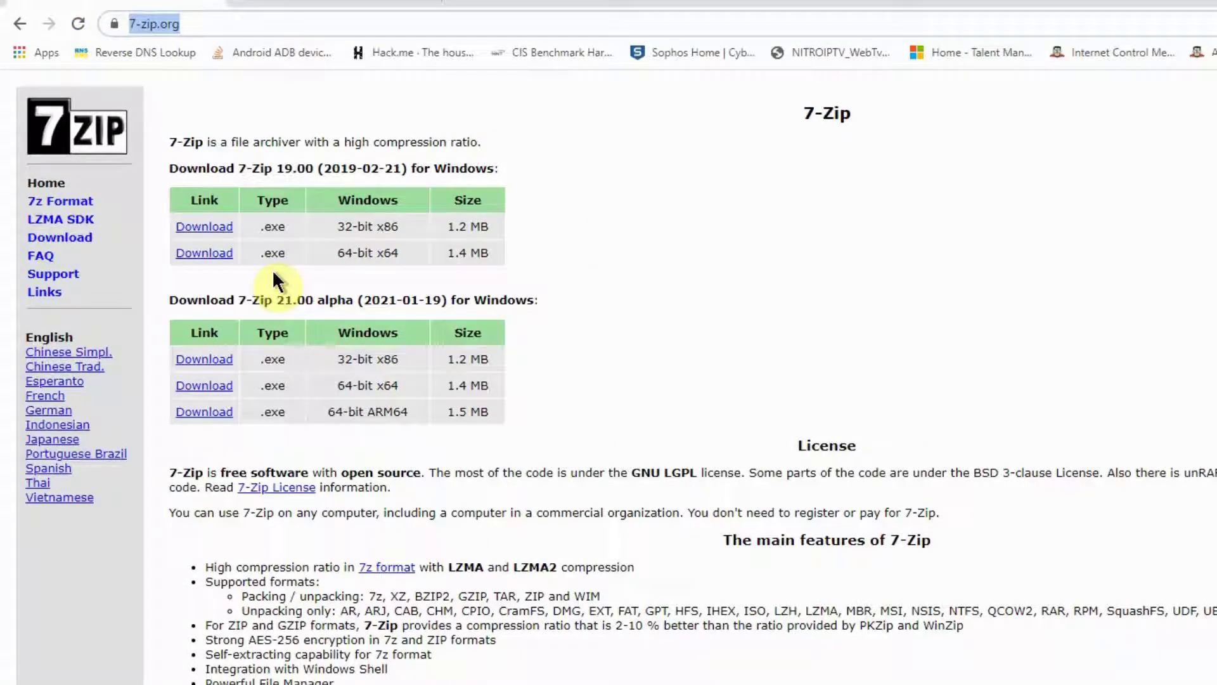
pyautogui.moveTo(338, 226); pyautogui.dragTo(397, 229)
pyautogui.moveTo(230, 192); pyautogui.dragTo(286, 201)
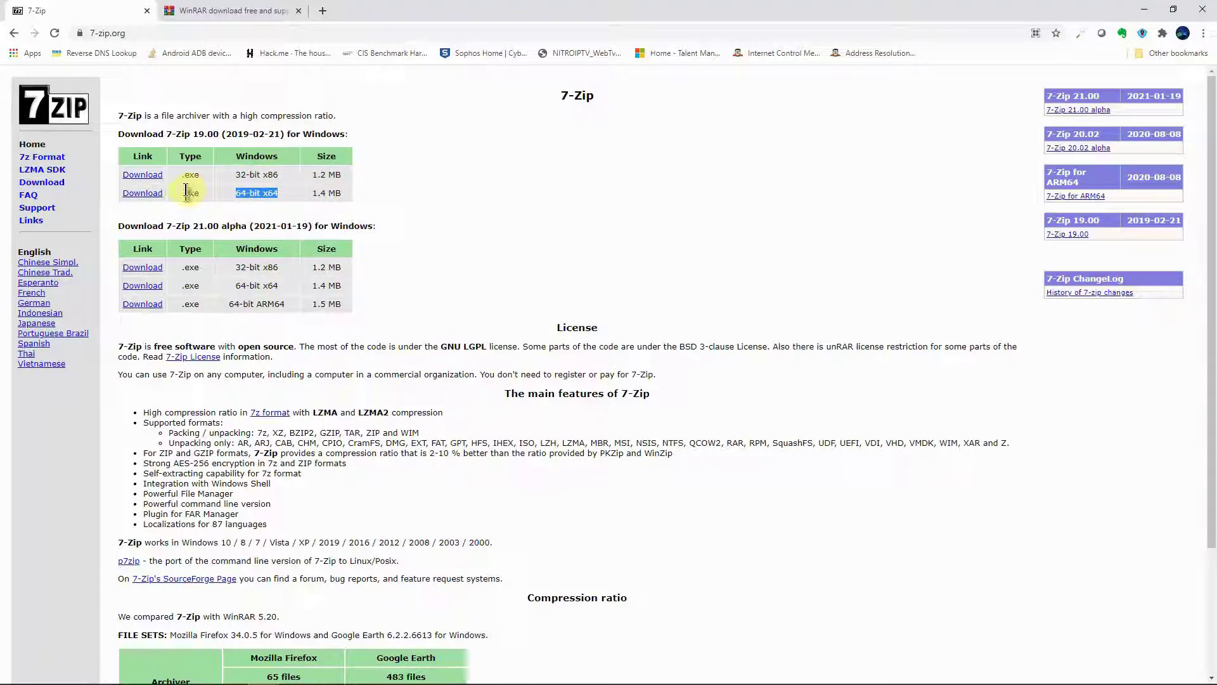
pyautogui.click(210, 11)
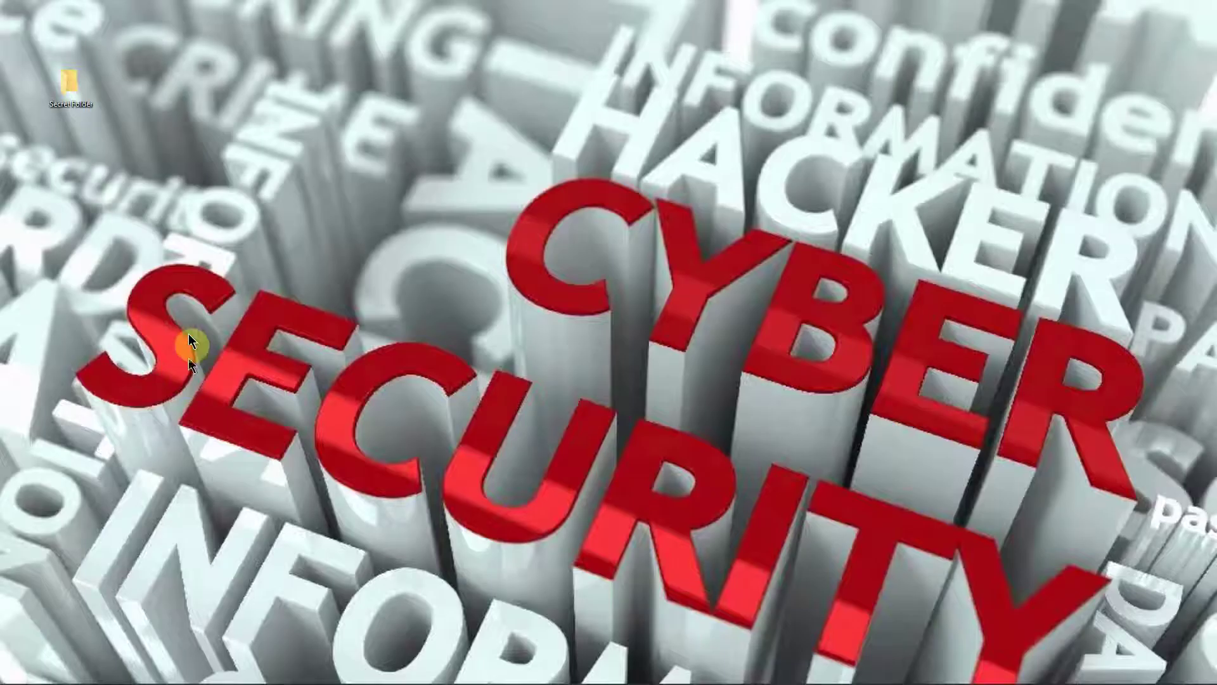
pyautogui.click(75, 107)
pyautogui.rightClick(77, 89)
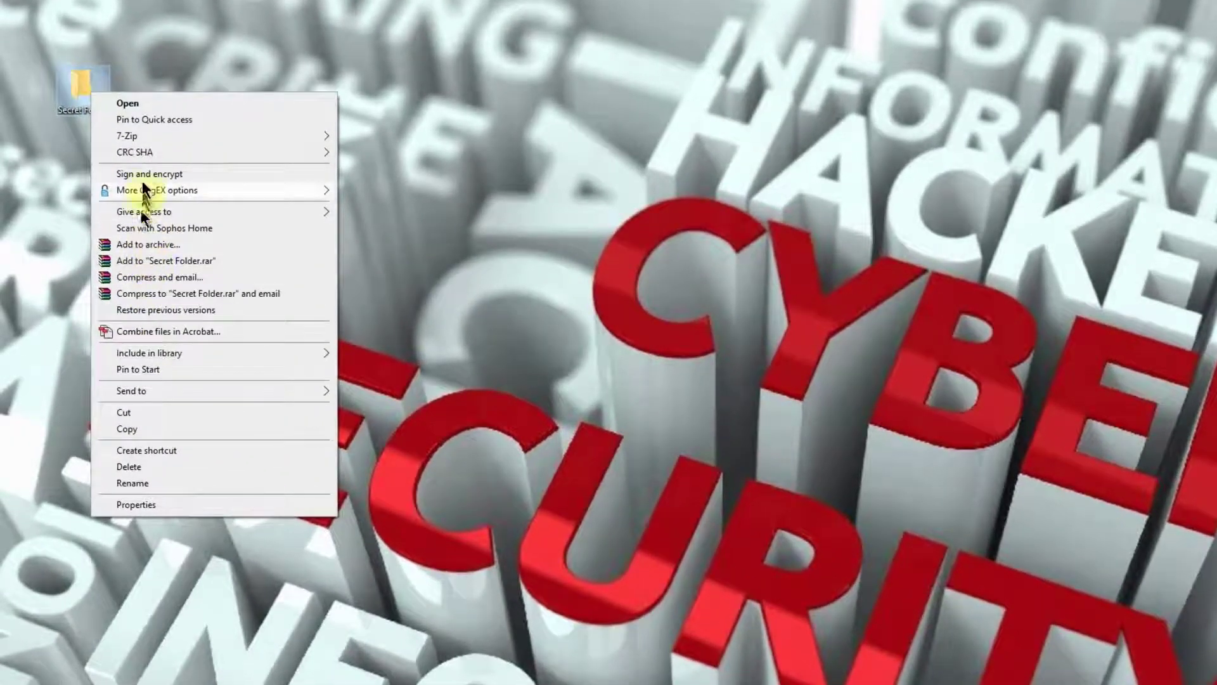
pyautogui.moveTo(131, 134)
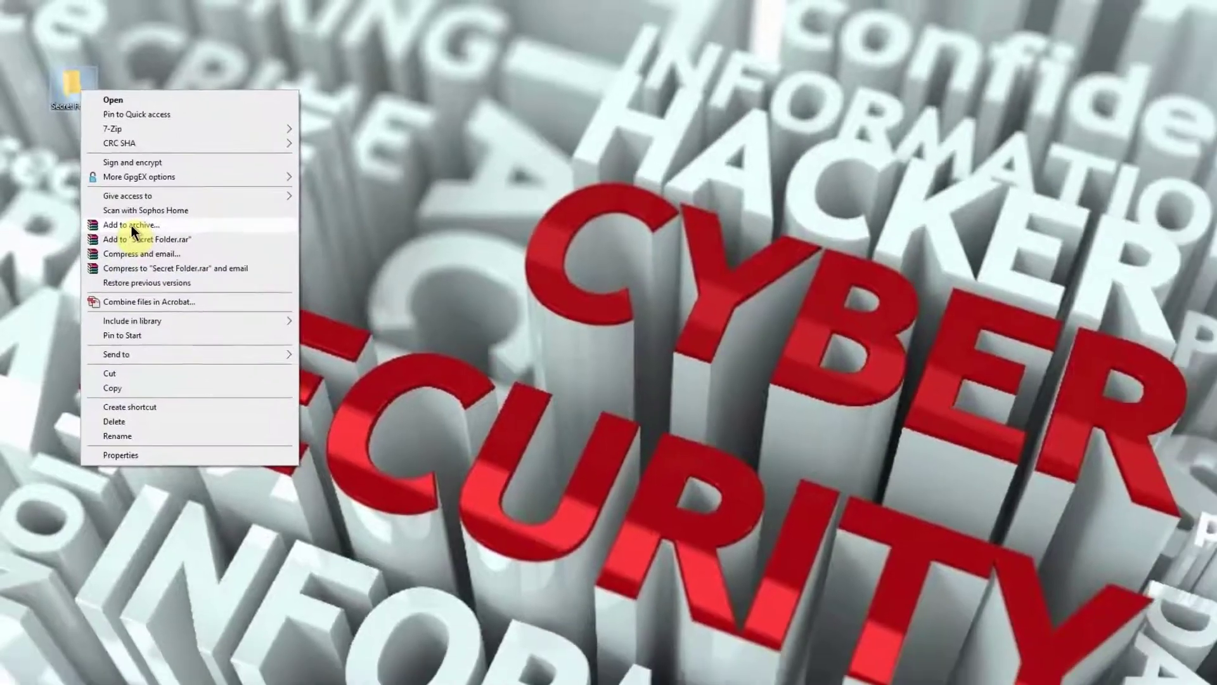
pyautogui.click(147, 245)
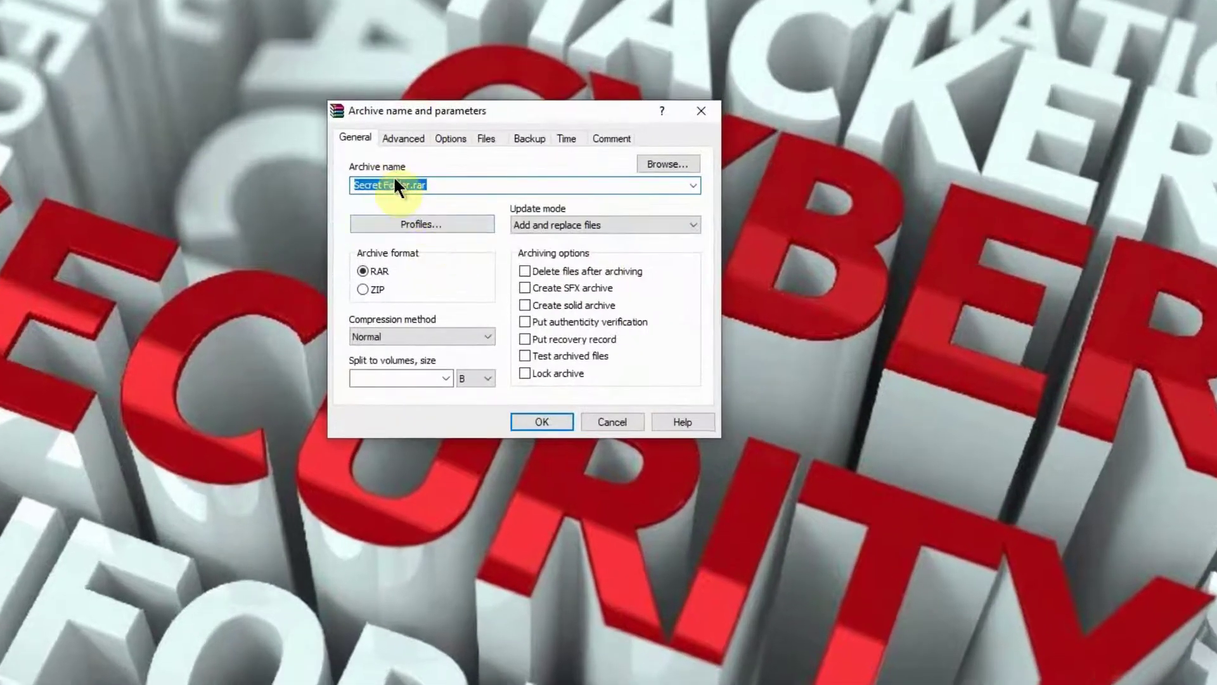
pyautogui.click(403, 137)
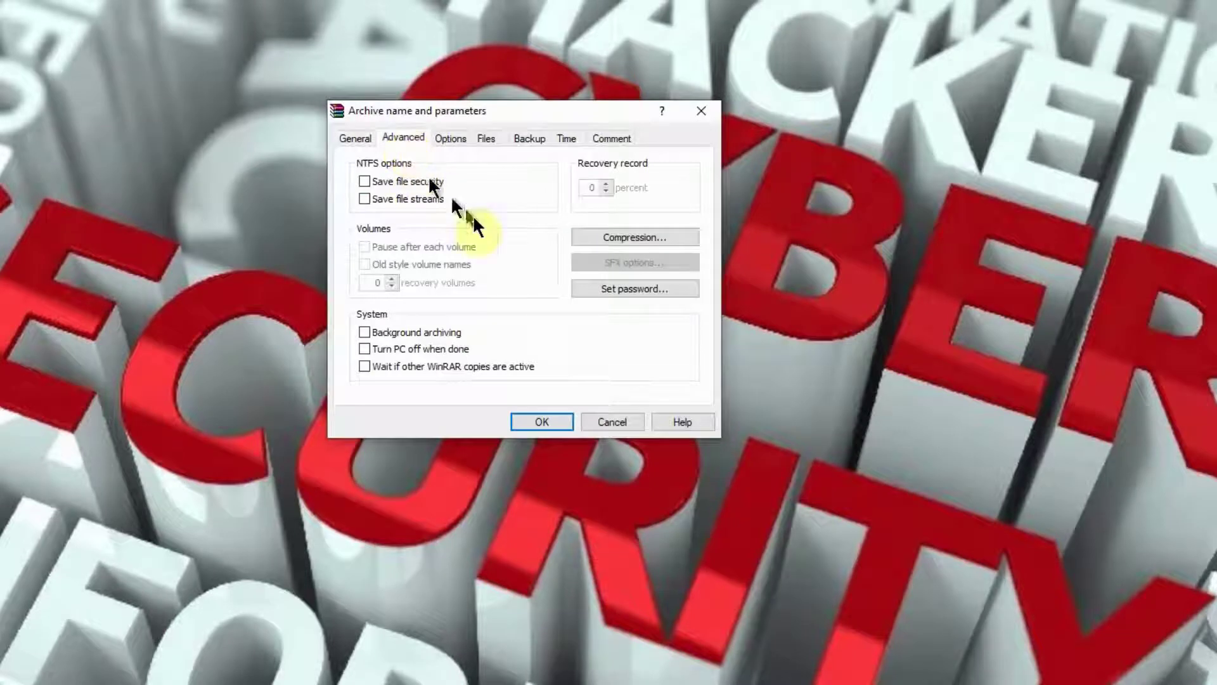
pyautogui.click(616, 286)
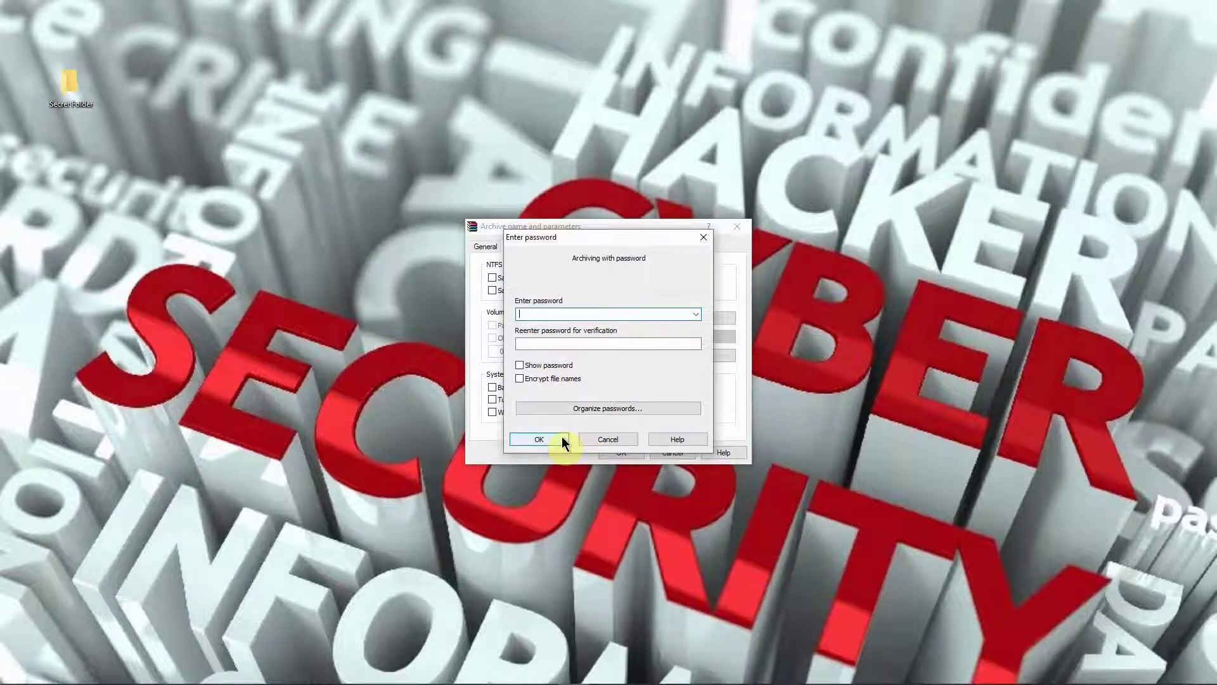
pyautogui.click(599, 443)
# - Close the previous archive dialog and open 7-Zip's Add to archive for Secret Folder
pyautogui.click(737, 226)
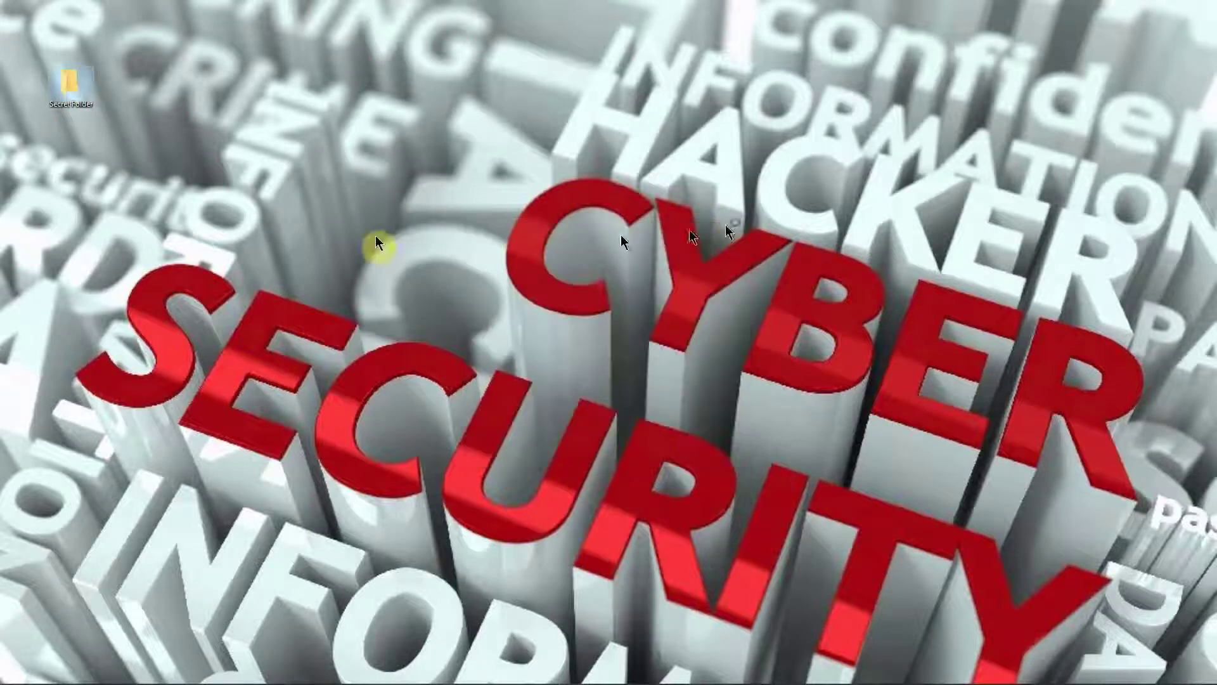
pyautogui.rightClick(64, 89)
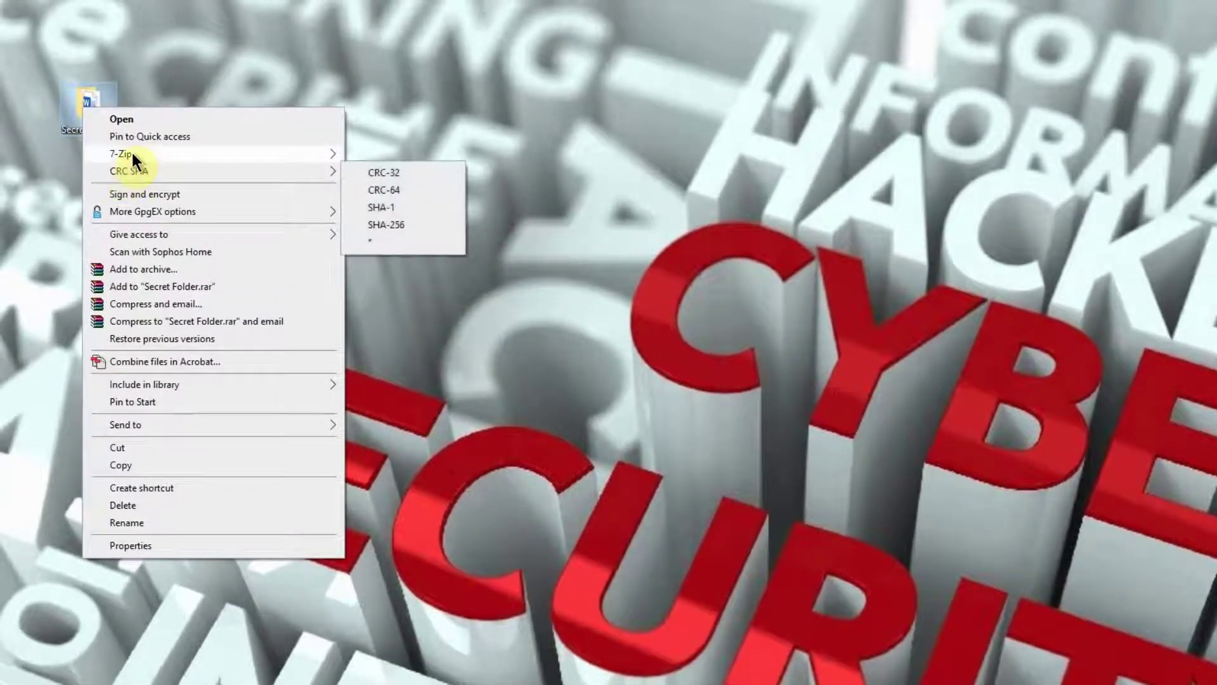
pyautogui.moveTo(132, 153)
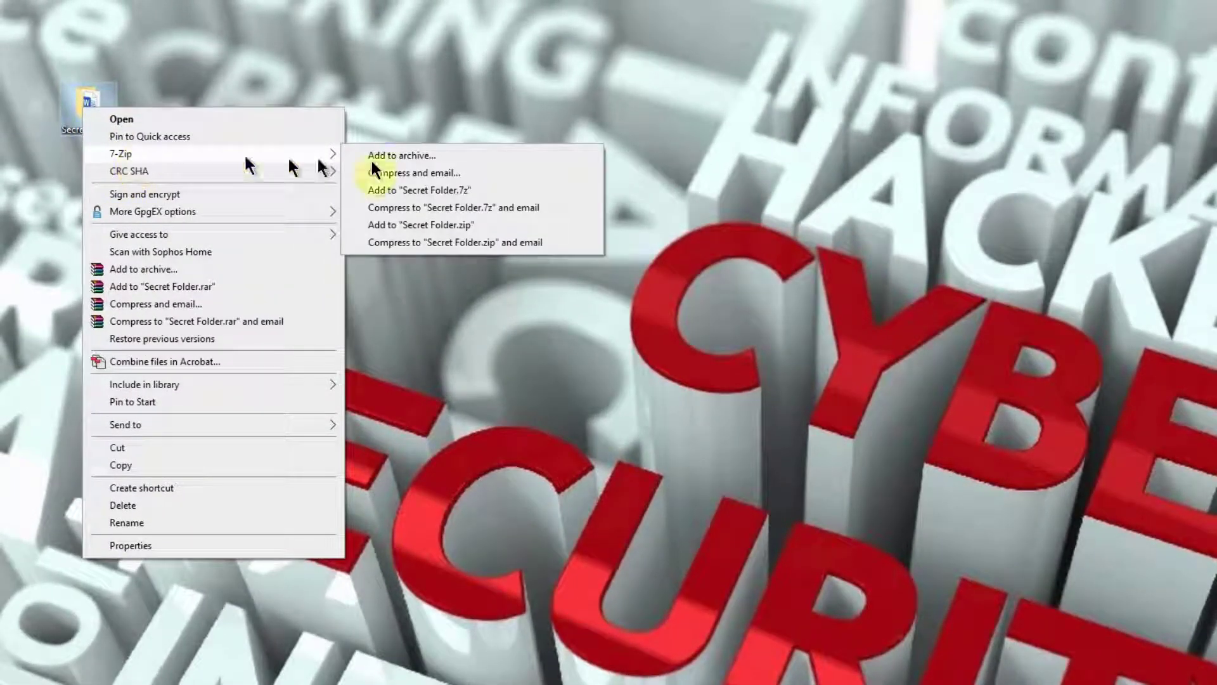
pyautogui.click(426, 156)
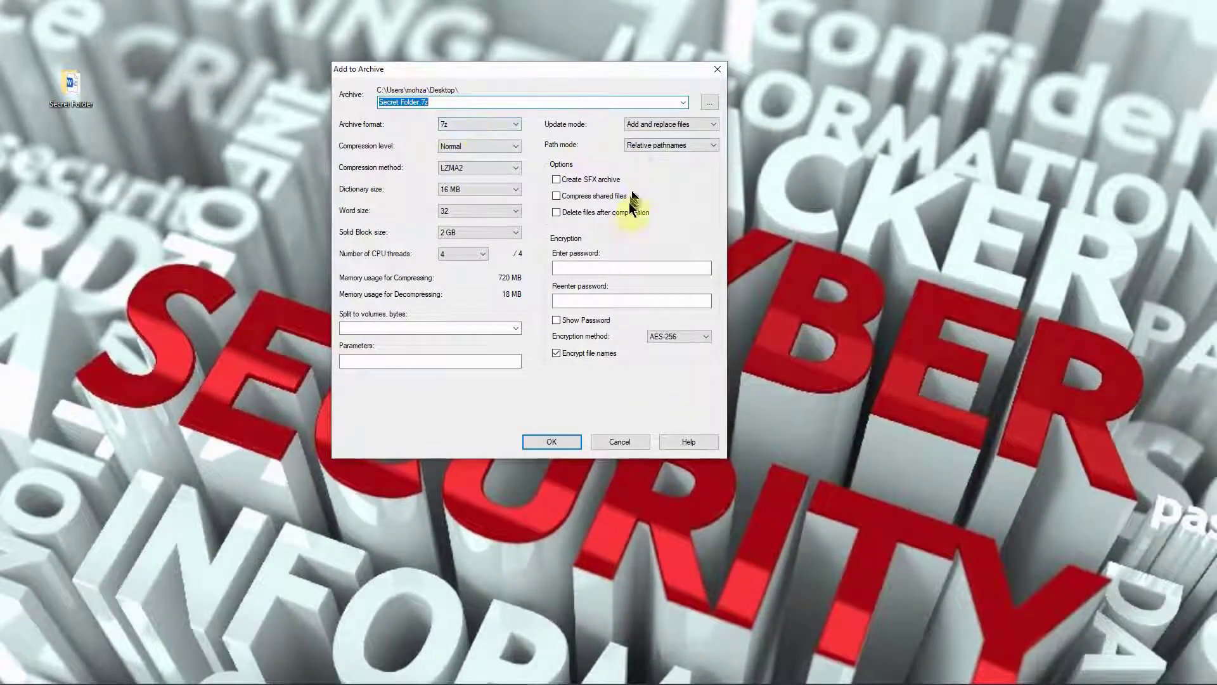
pyautogui.click(558, 352)
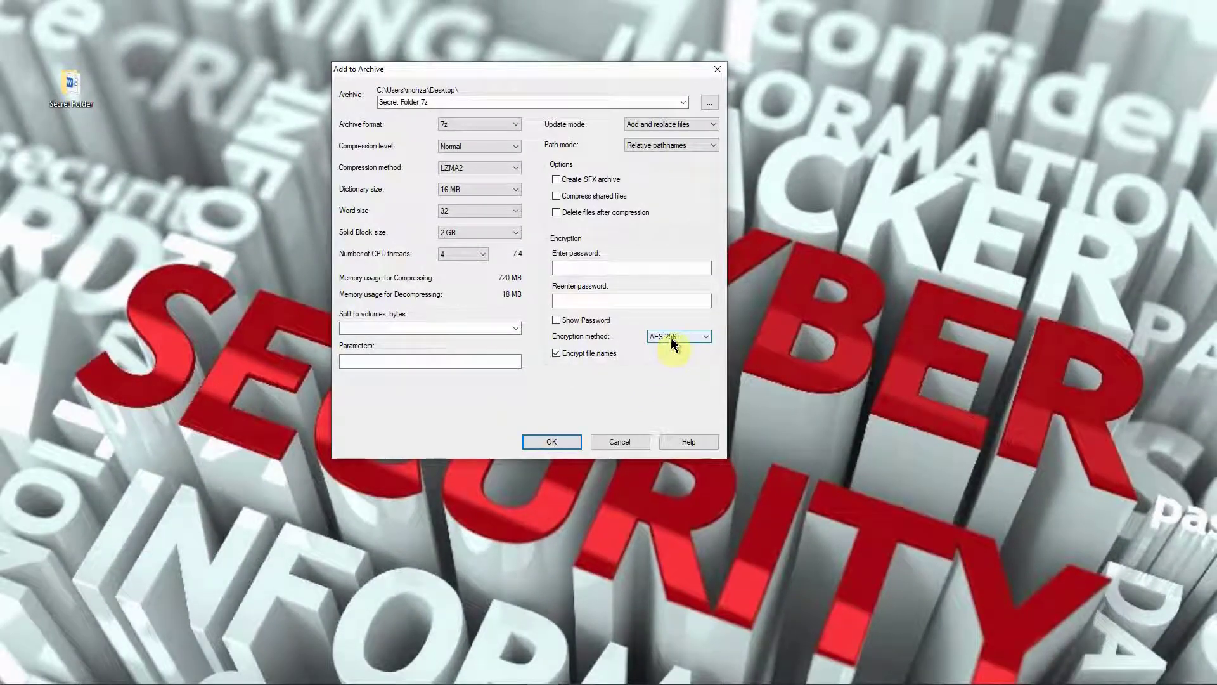
# - Enter and confirm the archive password with AES-256, then create Secret Folder.7z
pyautogui.click(580, 270)
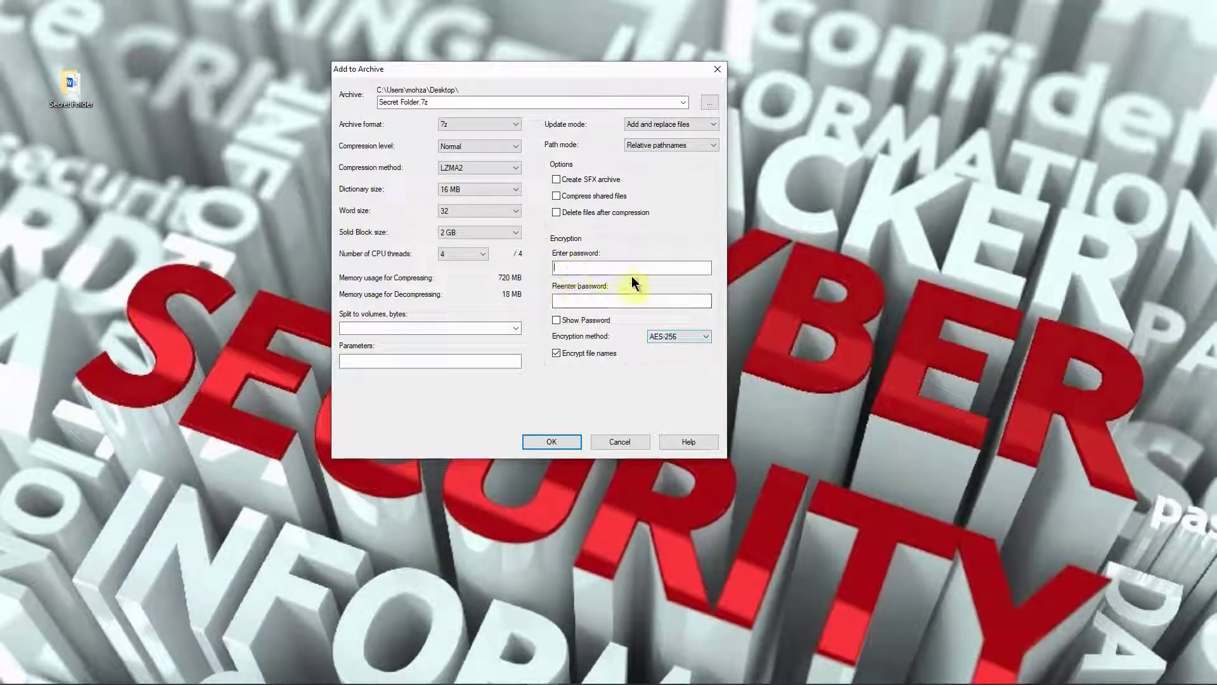
pyautogui.write('******')
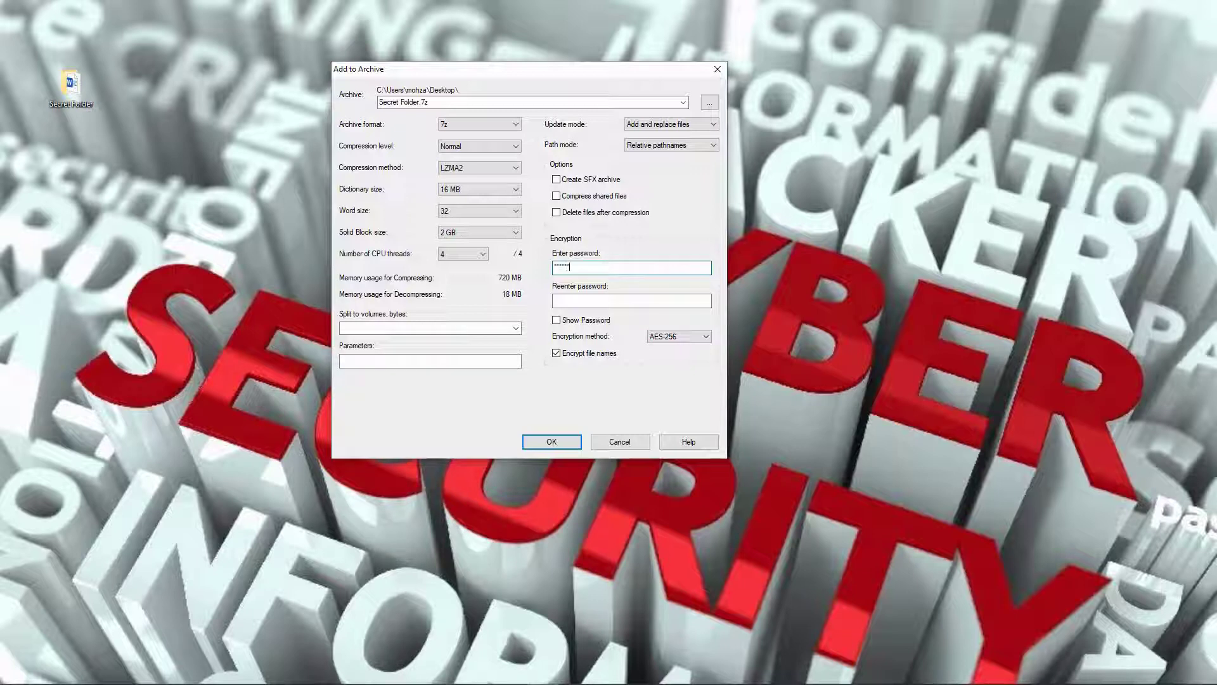
pyautogui.write('*')
pyautogui.click(610, 295)
pyautogui.write('*******')
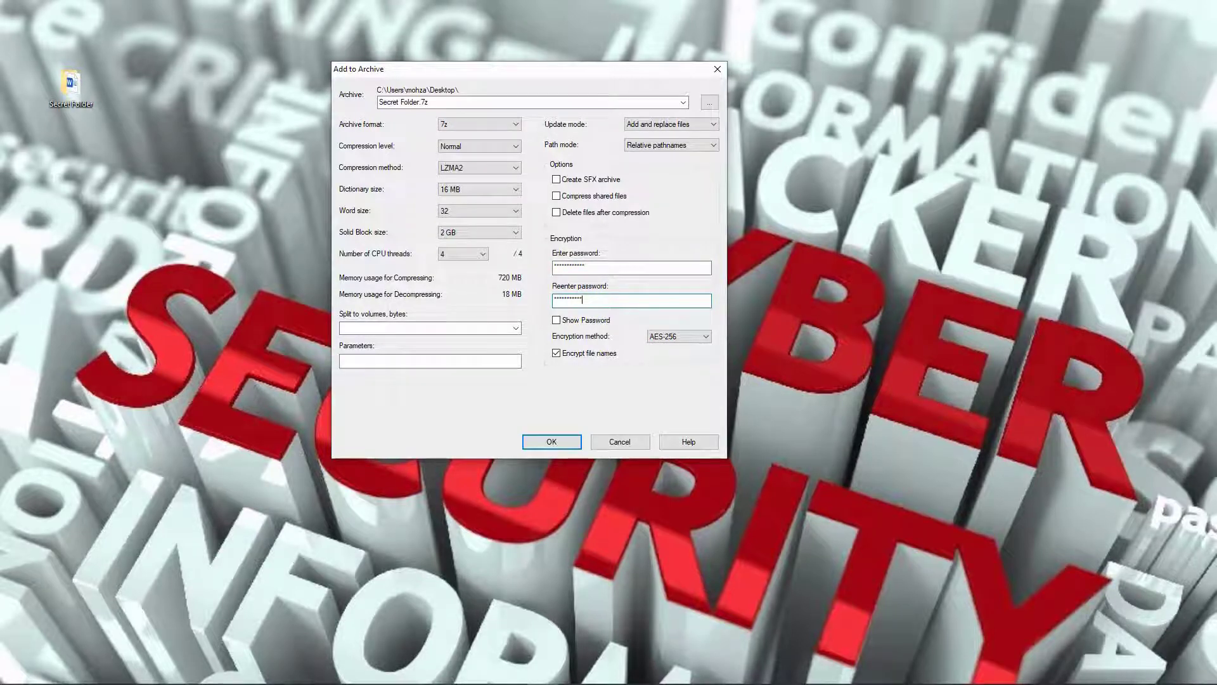
pyautogui.click(552, 442)
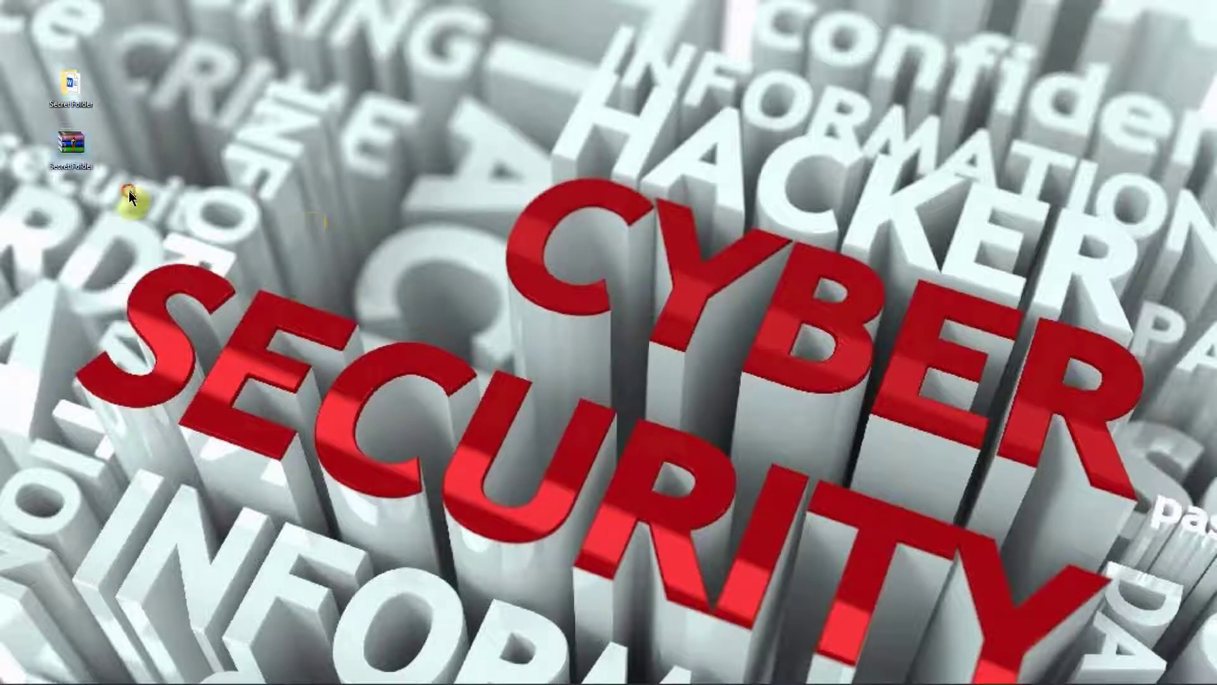
# - Open Secret Folder.7z and unlock it by entering its password
pyautogui.moveTo(74, 152)
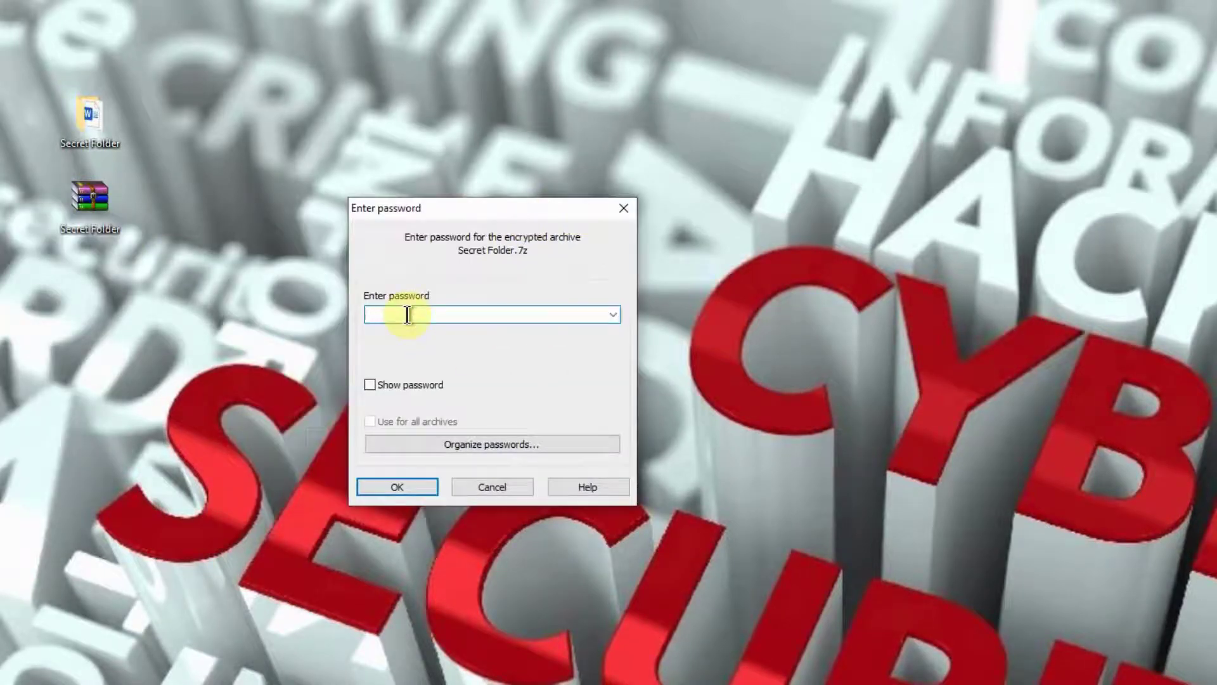
pyautogui.click(407, 315)
pyautogui.write('123456789')
pyautogui.write('abc')
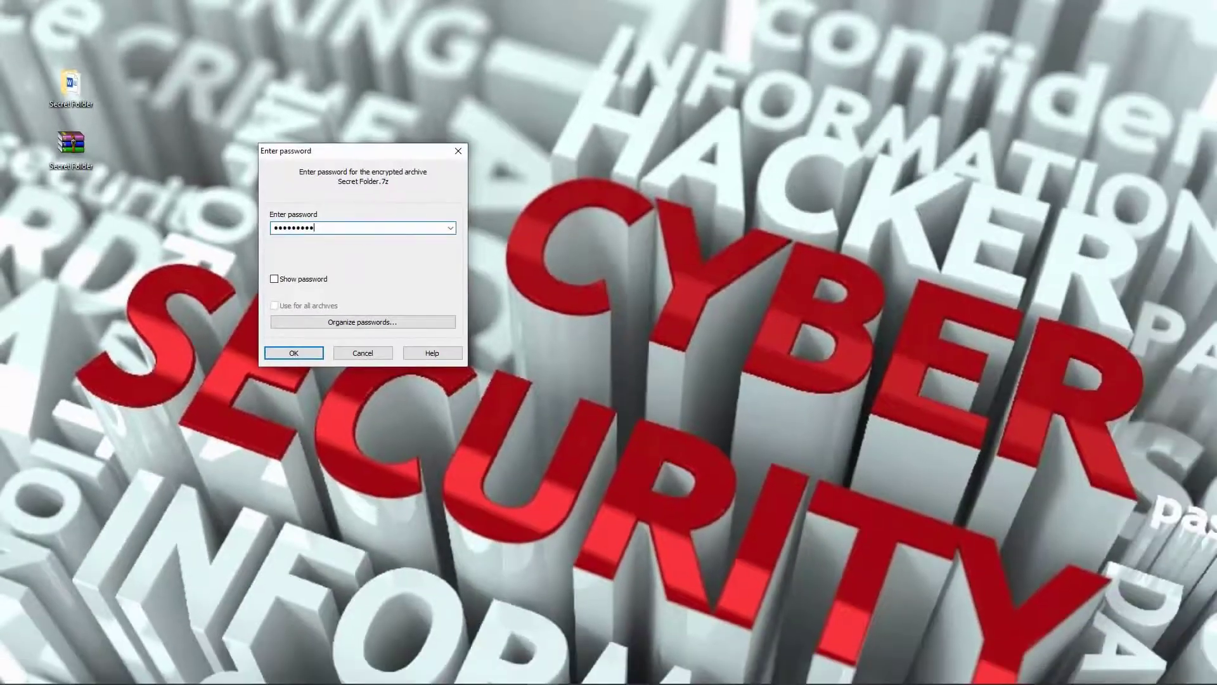
pyautogui.press('Return')
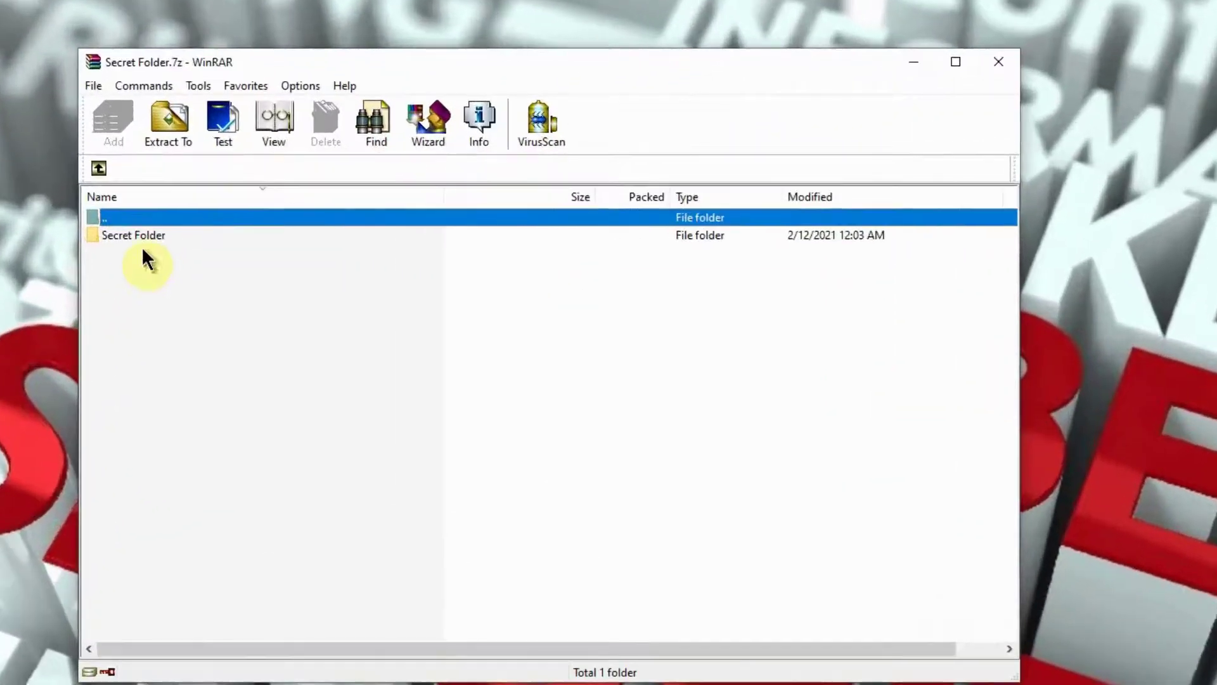
# - Open Secret Folder in WinRAR to list updates.docx, Secret_File.docx and HR-Record.txt
pyautogui.doubleClick(140, 242)
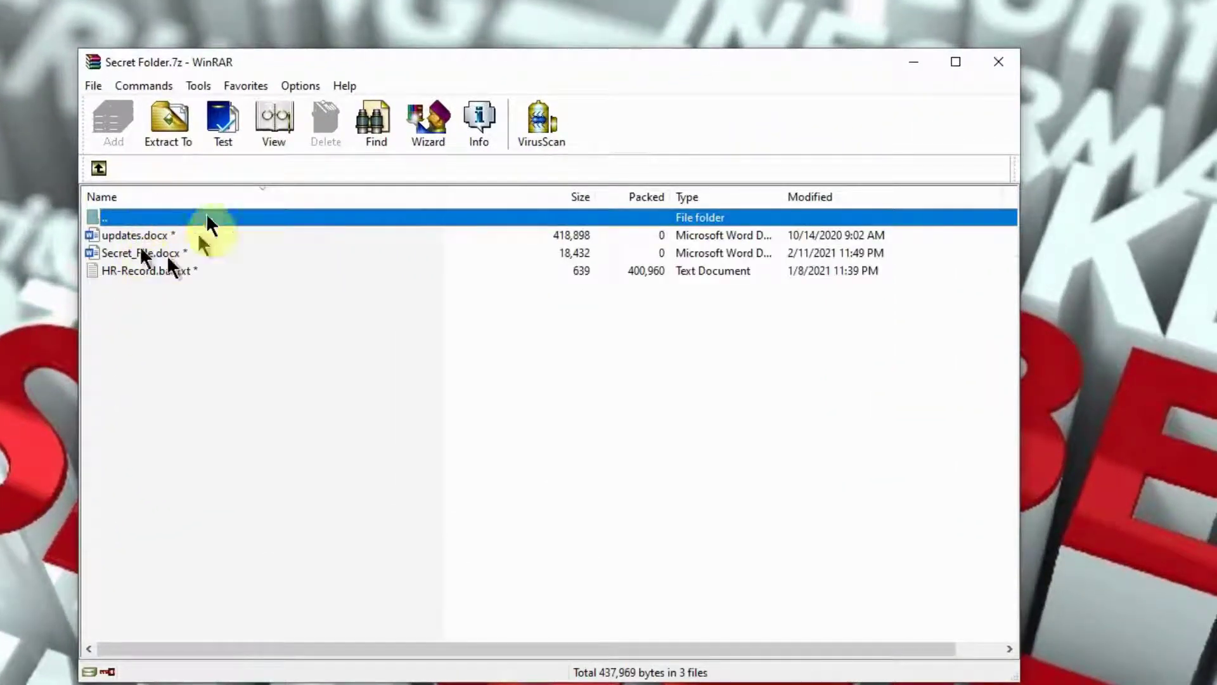